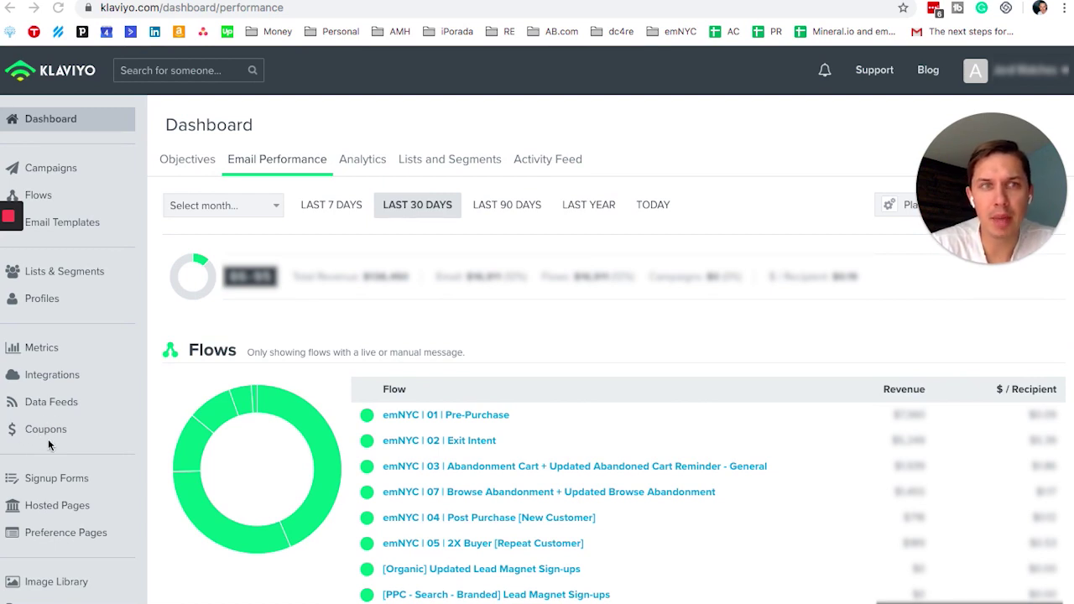
Check the account menu, then navigate to the Coupons page from the sidebar.
drag(959, 188, 785, 178)
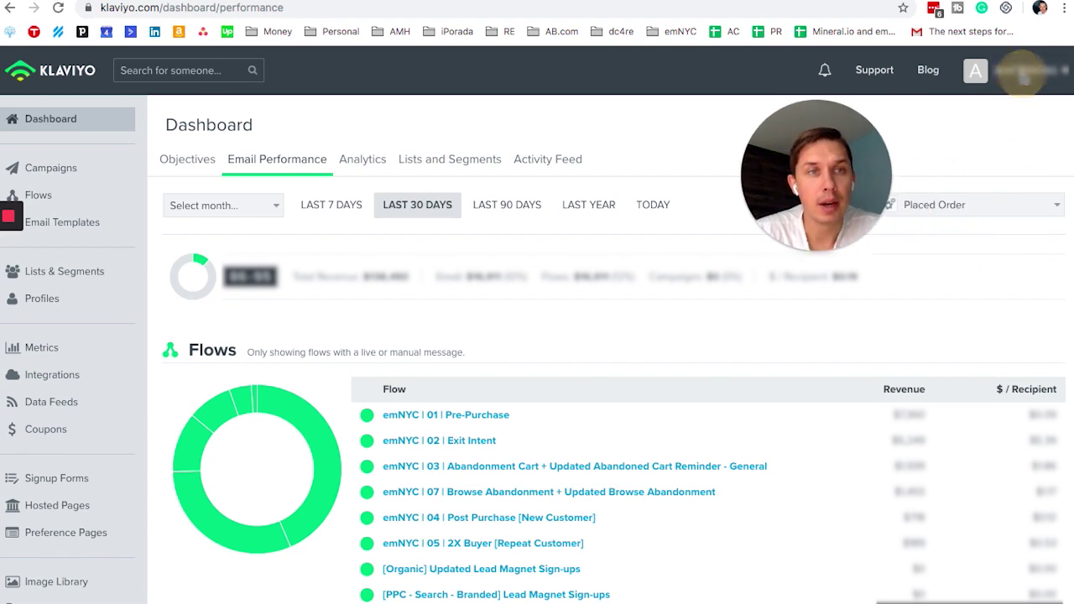
click(1030, 73)
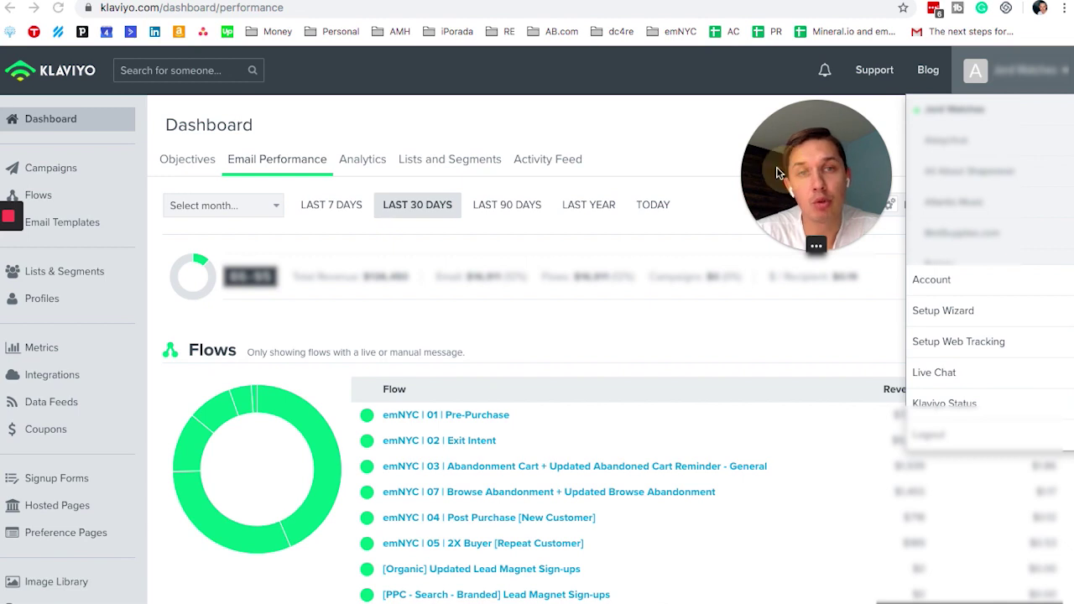
click(692, 151)
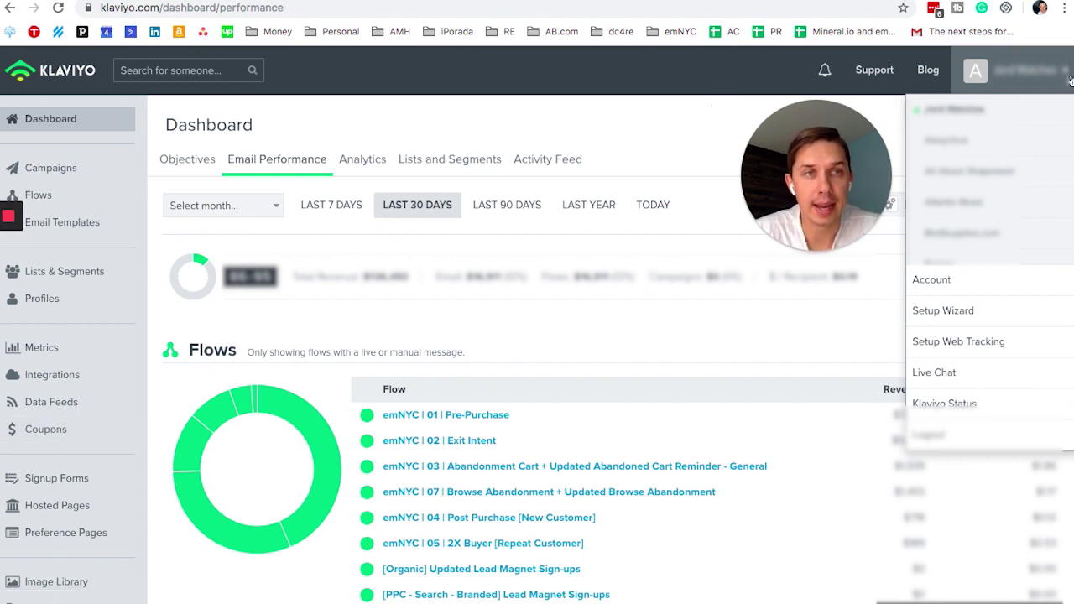
click(869, 154)
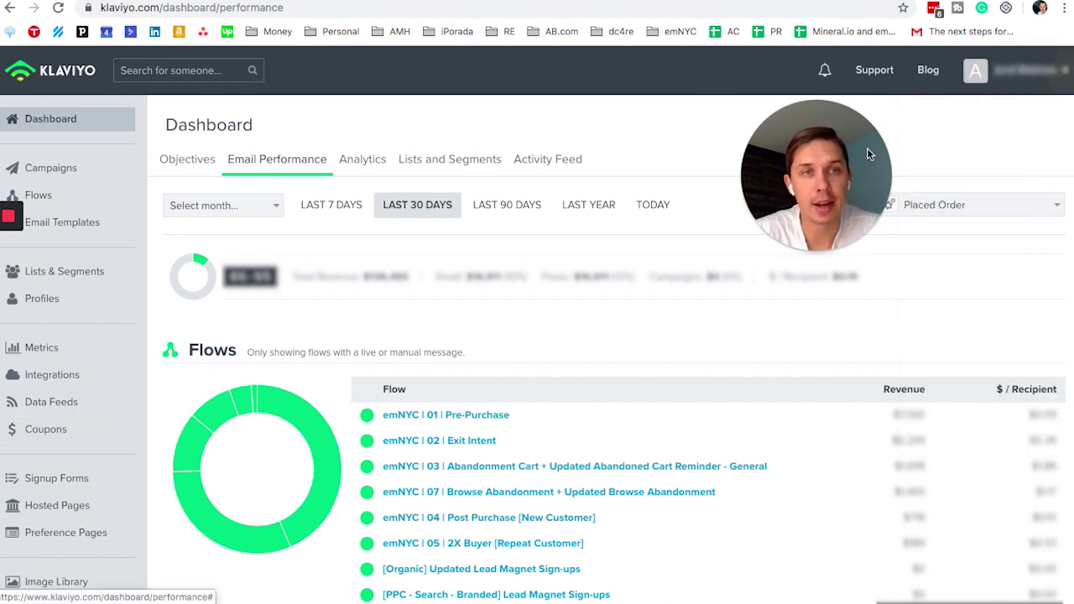
click(40, 432)
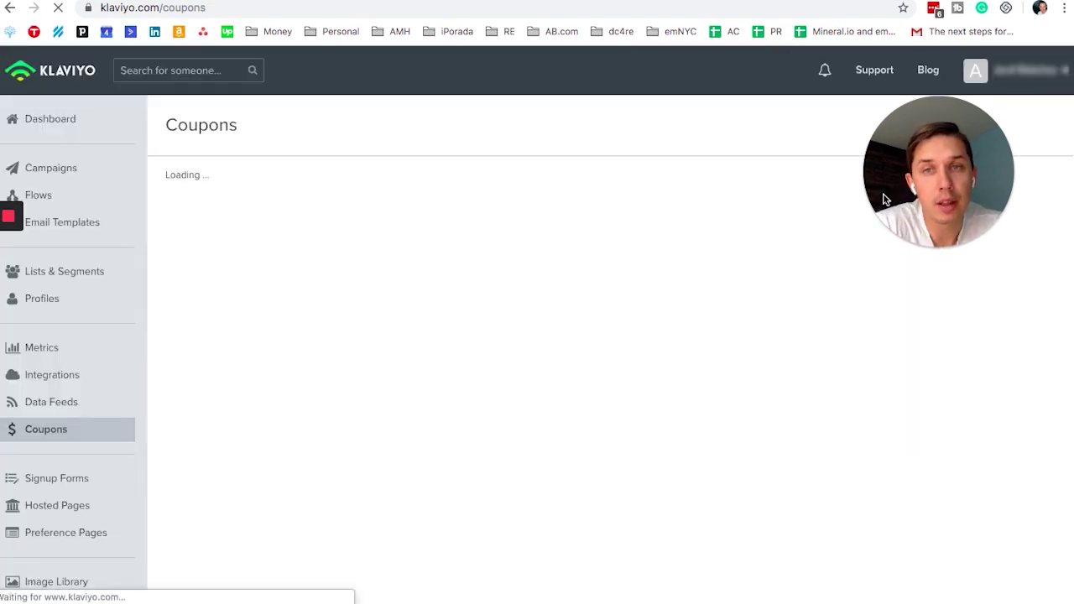
Add a coupon named YoutubeExample_01 with codes that never expire.
drag(908, 161, 737, 131)
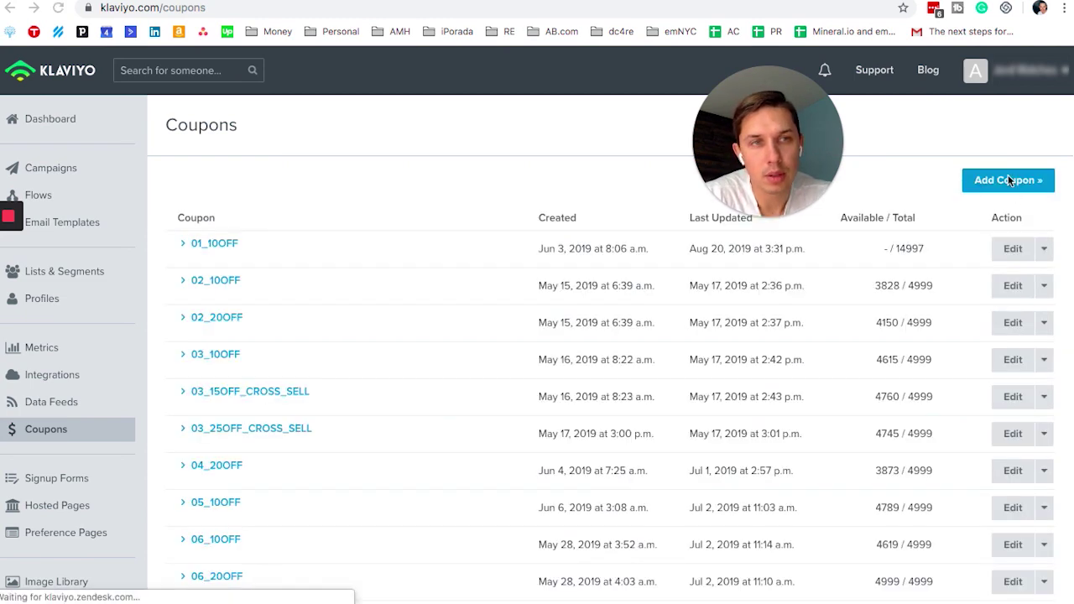
click(988, 190)
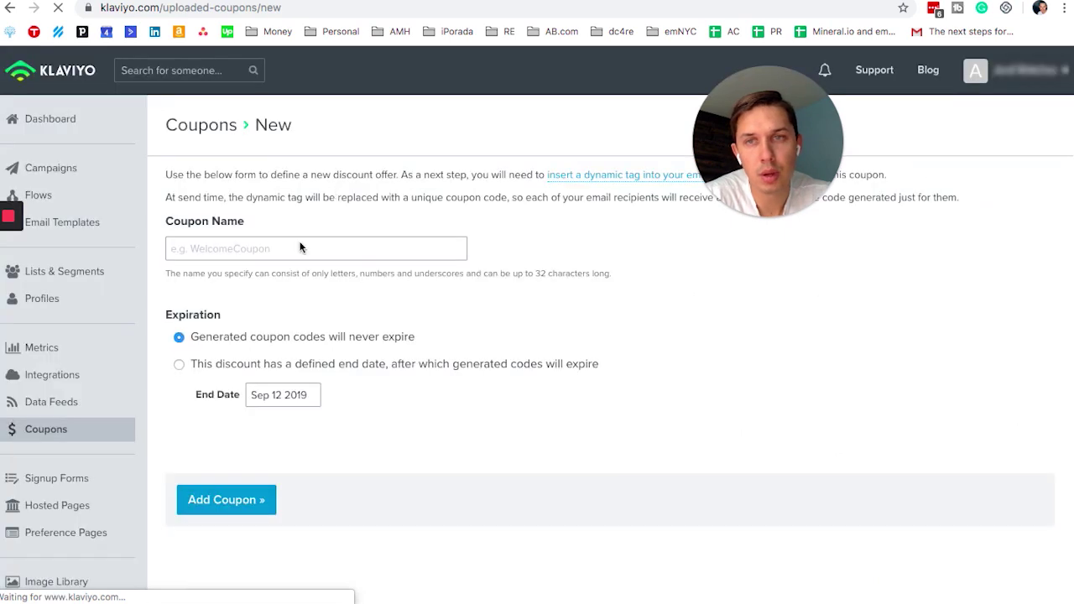
click(296, 244)
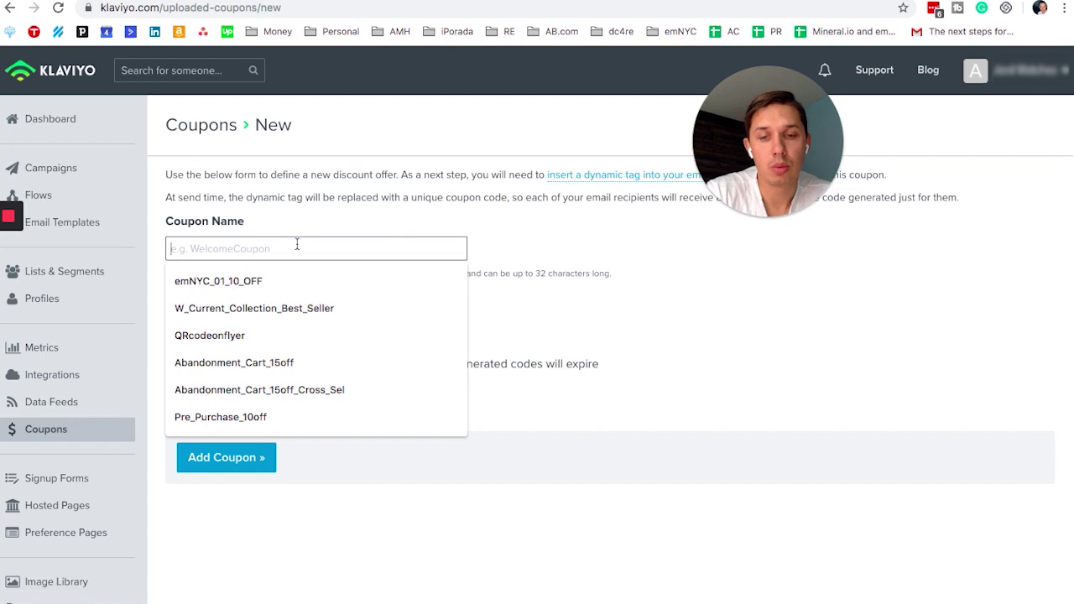
text(Youtube)
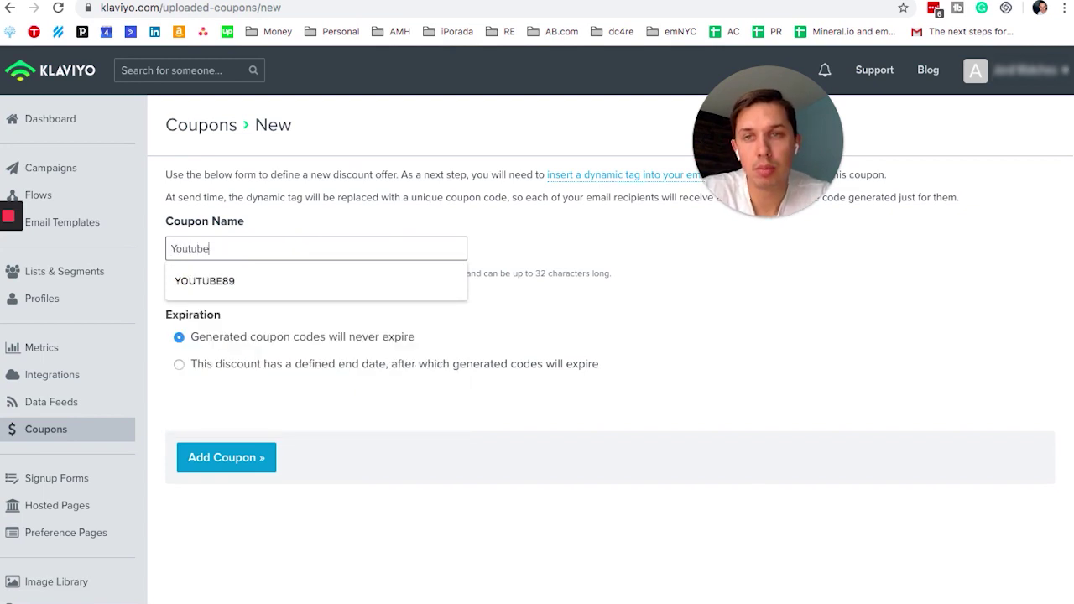
text(Example)
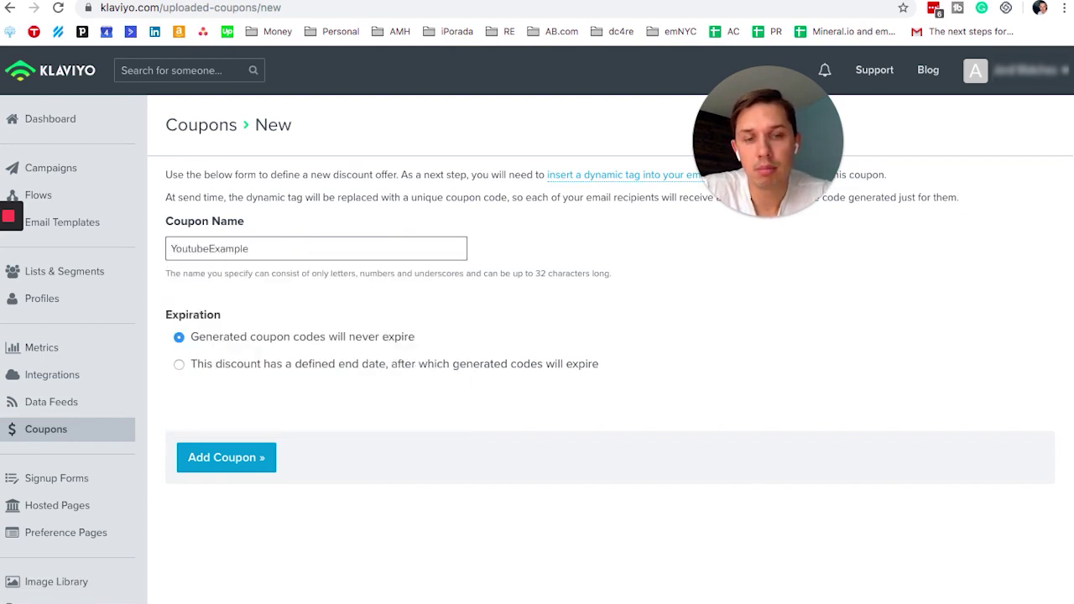
text(_01)
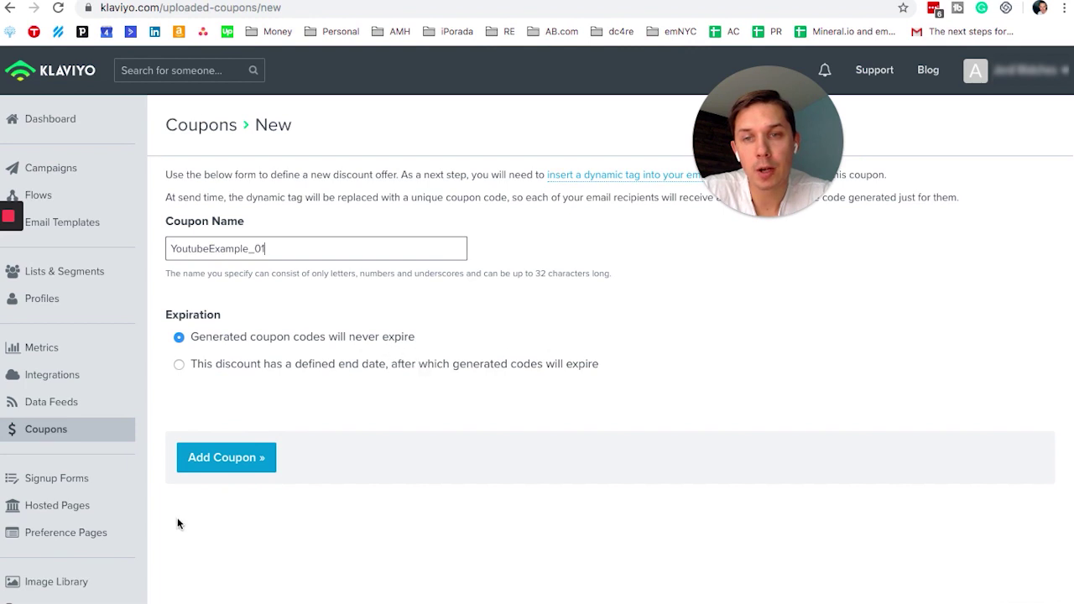
click(257, 462)
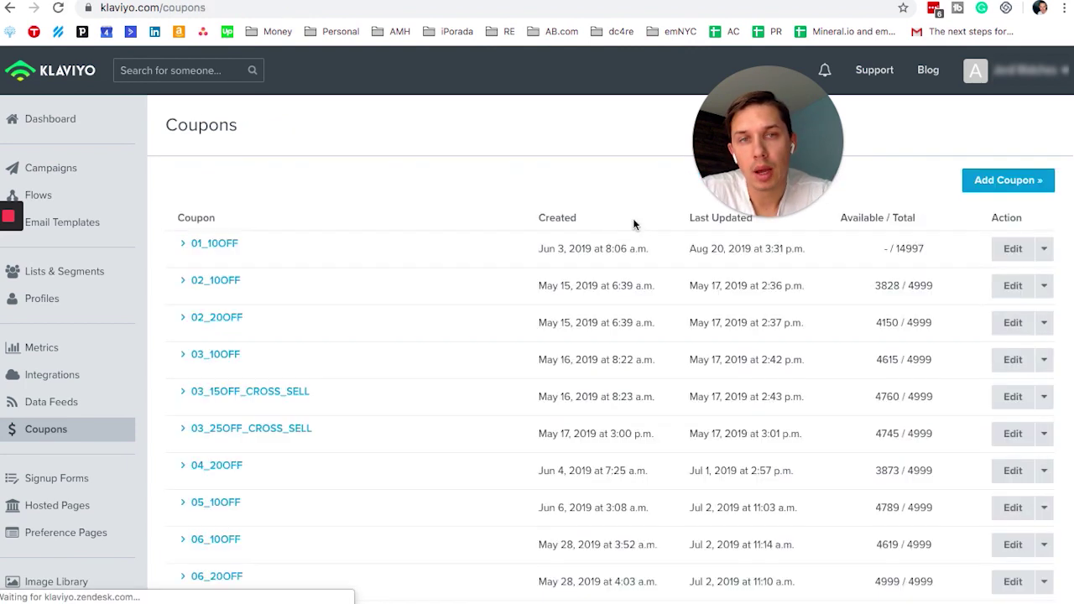
drag(764, 168, 575, 421)
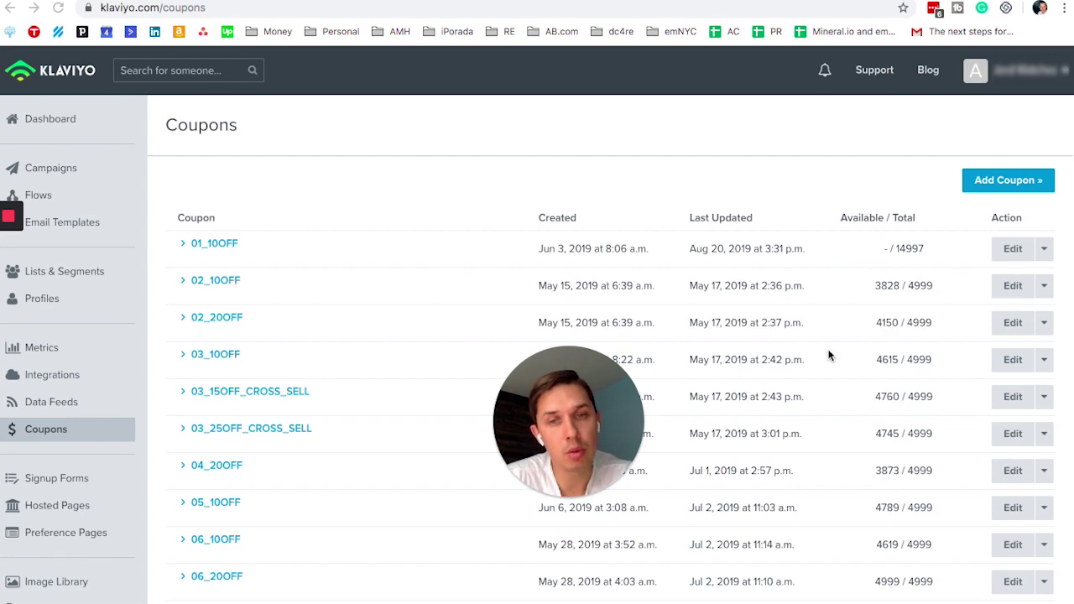
scroll(818, 378, down, 5)
scroll(814, 393, up, 1)
scroll(813, 392, down, 1)
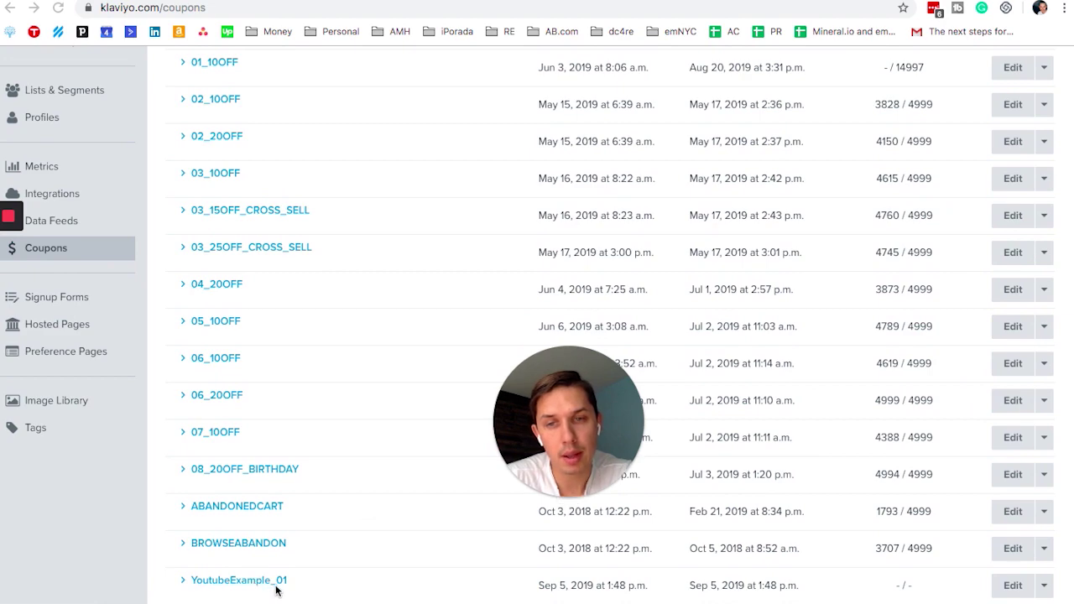
scroll(923, 461, up, 3)
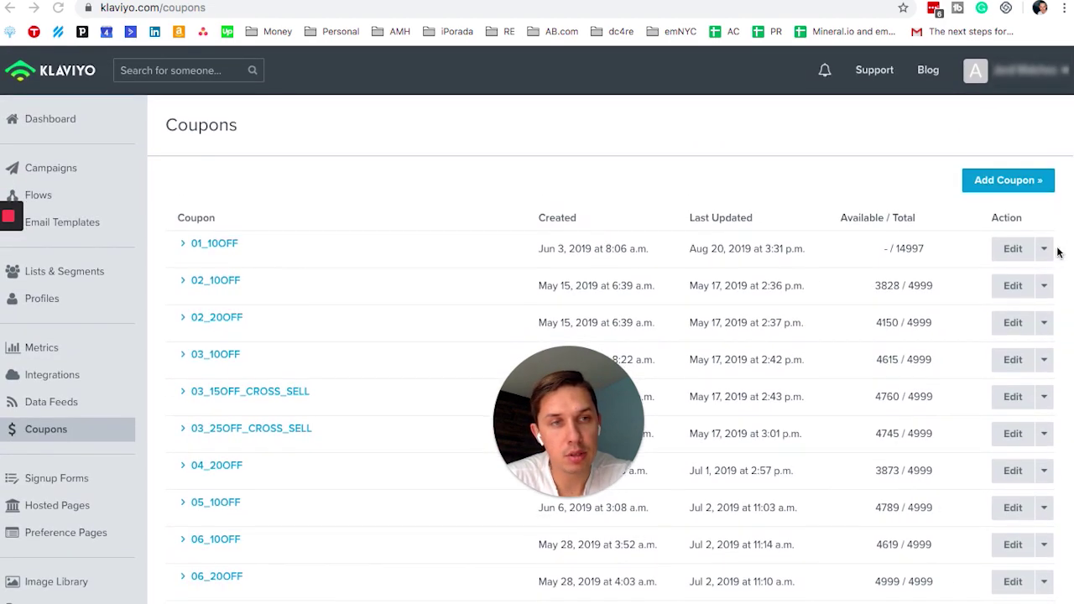
Reach the Add Codes upload page for coupon 01_10OFF, read its CSV format notes, then go to Google Drive.
click(1045, 252)
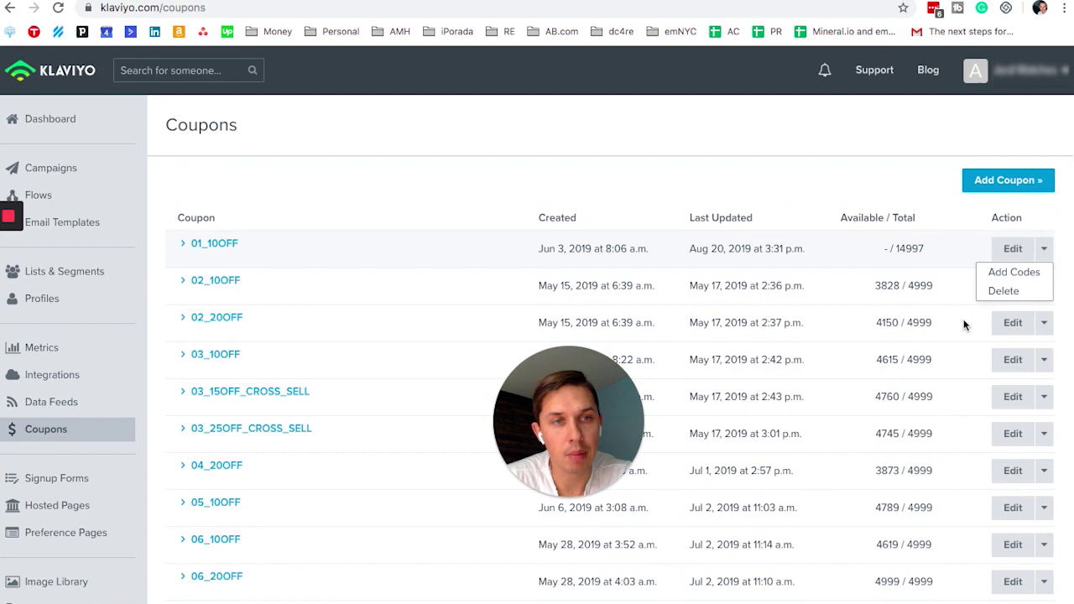
click(1006, 274)
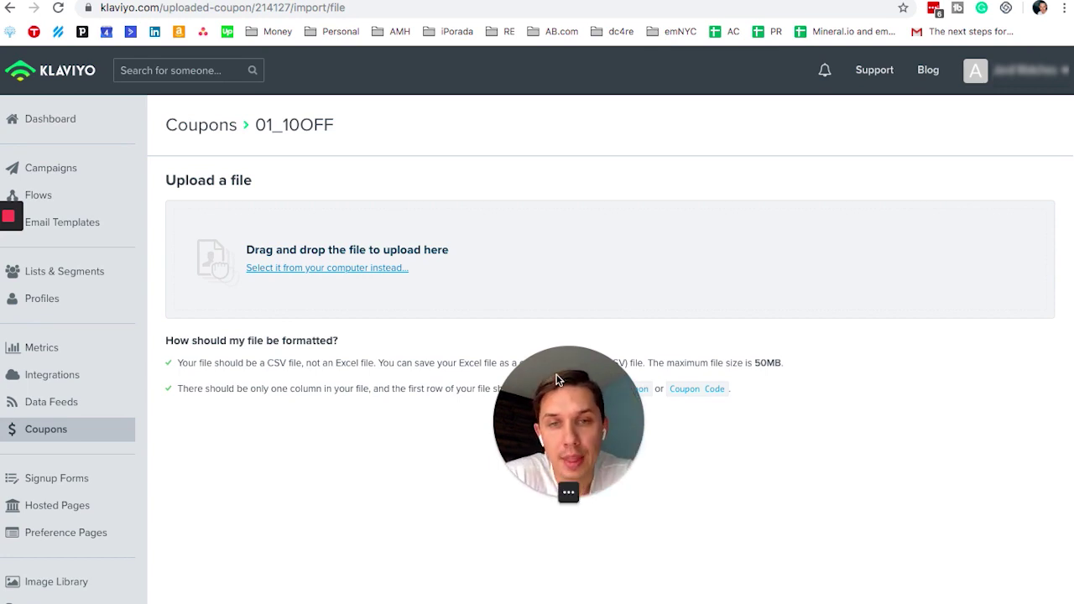
drag(554, 393, 573, 460)
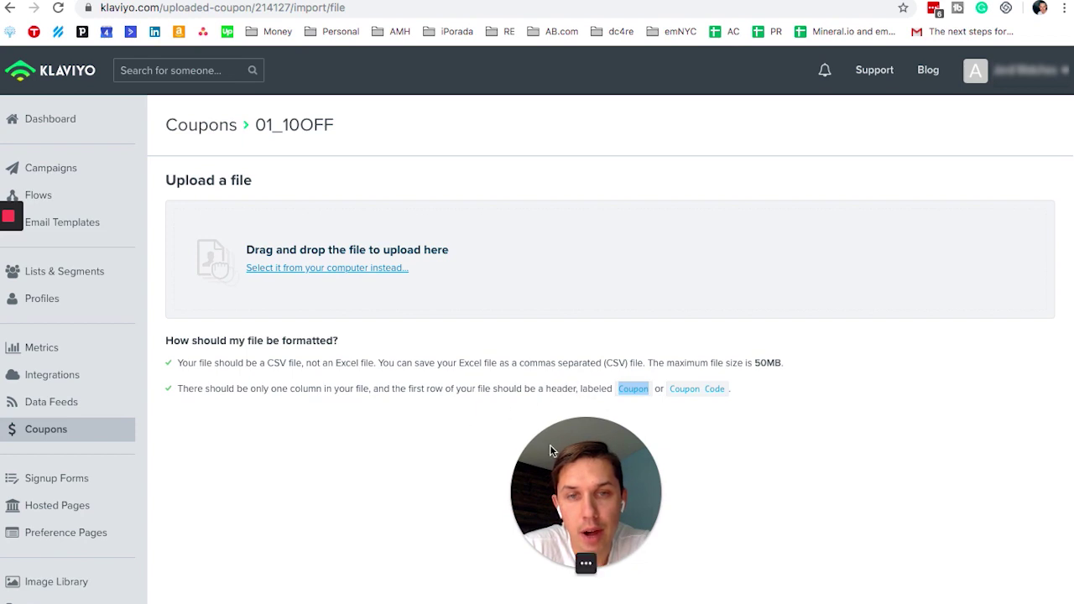
click(631, 391)
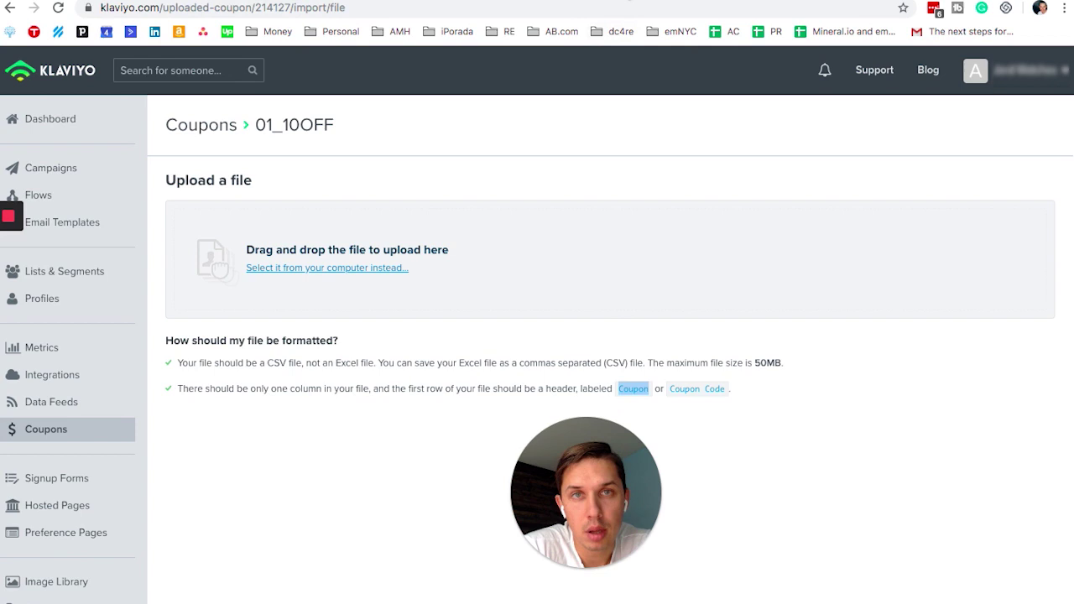
key(ctrl+Tab)
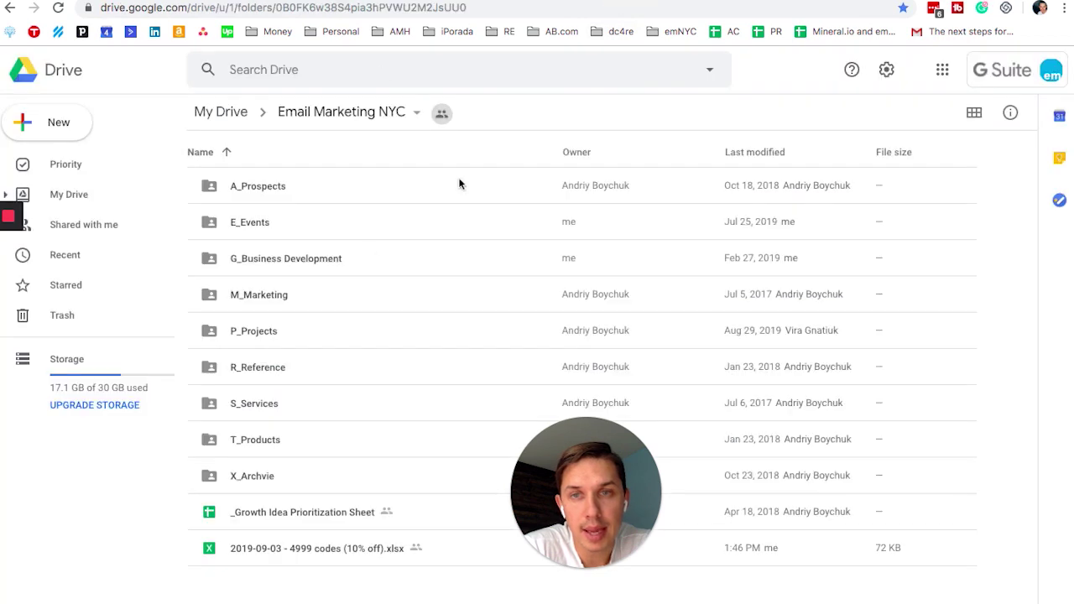
Open '2019-09-03 - 4999 codes (10% off).xlsx' from Drive in Google Sheets.
click(261, 550)
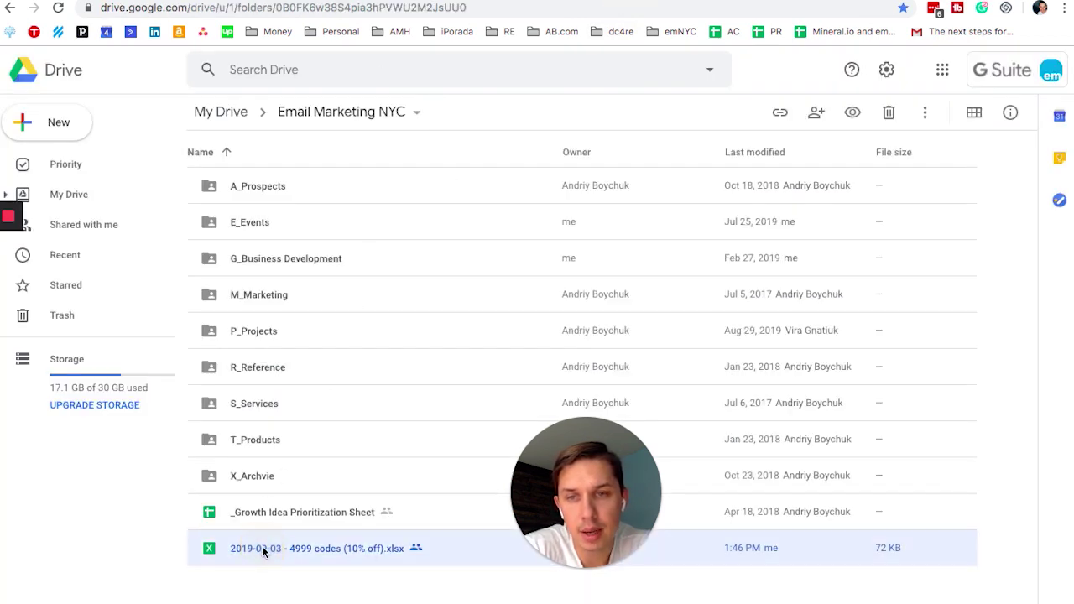
double_click(263, 549)
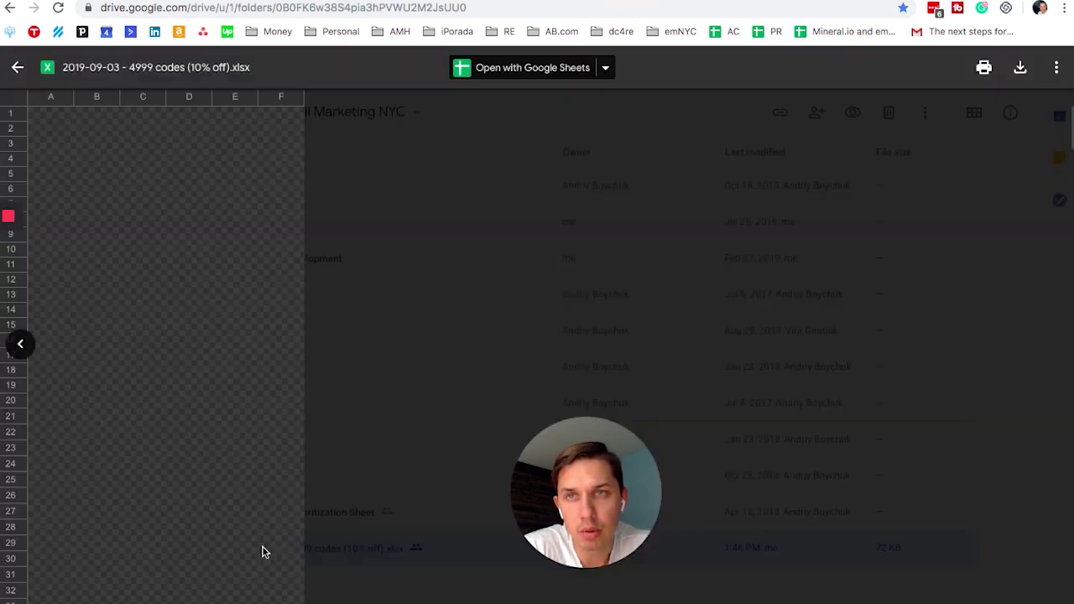
click(553, 73)
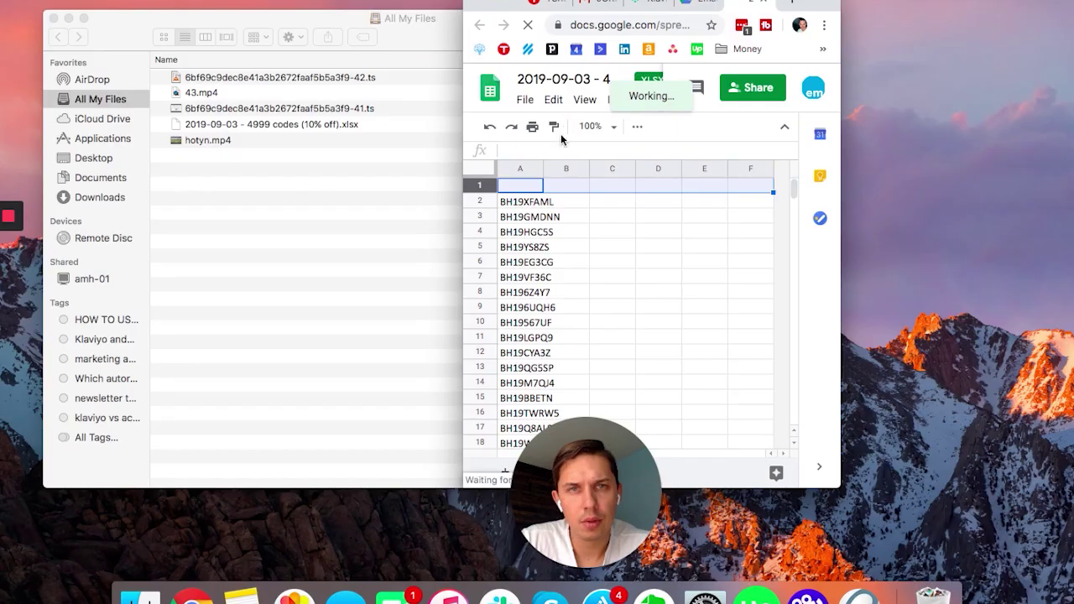
Copy the header word 'Coupon' from Klaviyo's format notes into cell A1.
click(643, 4)
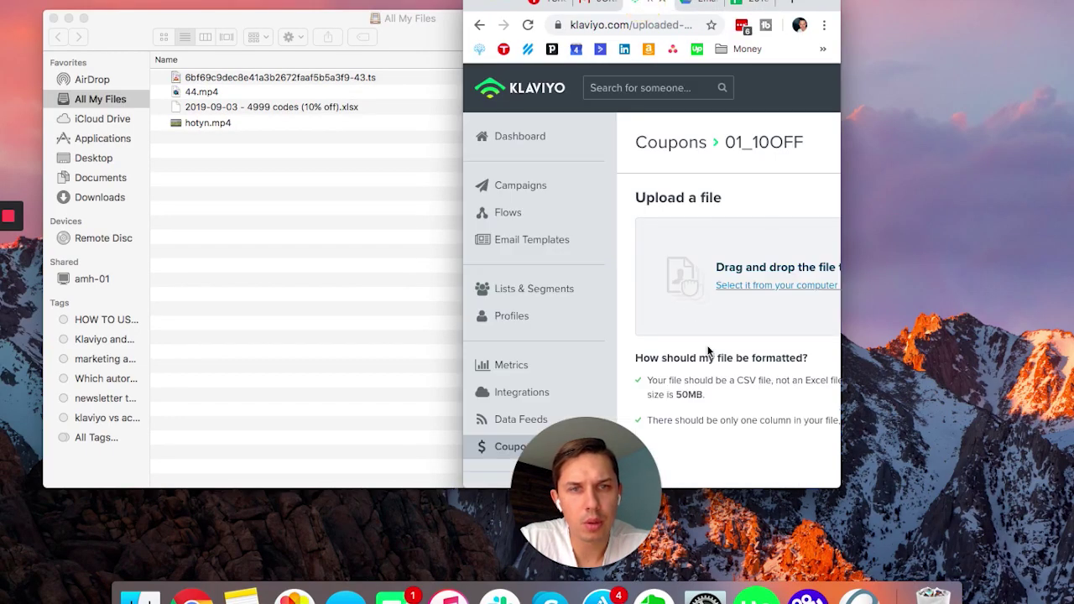
scroll(707, 350, right, 8)
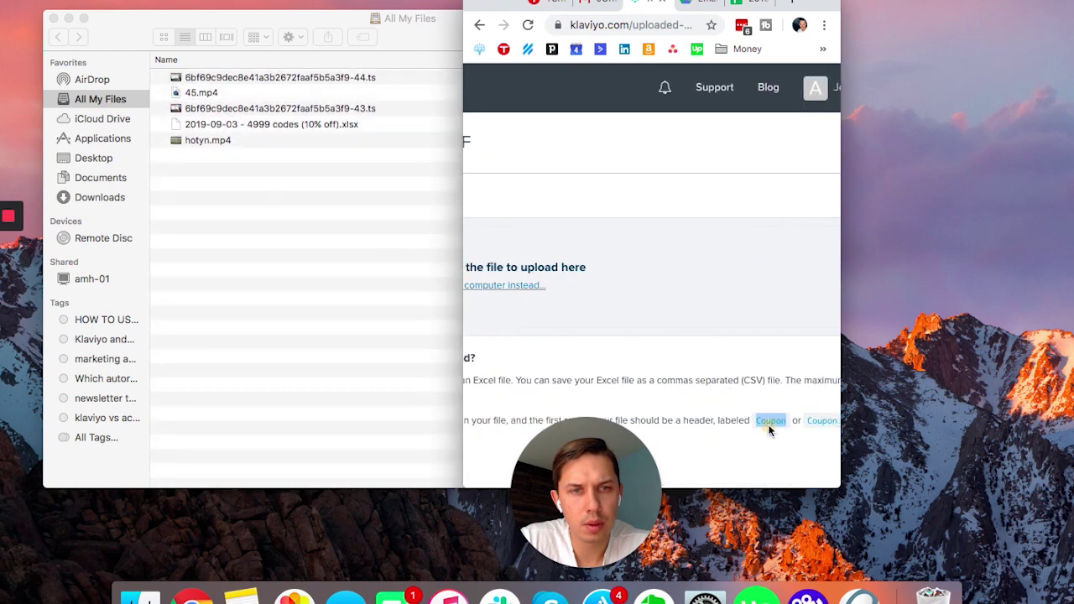
double_click(770, 420)
key(super+c)
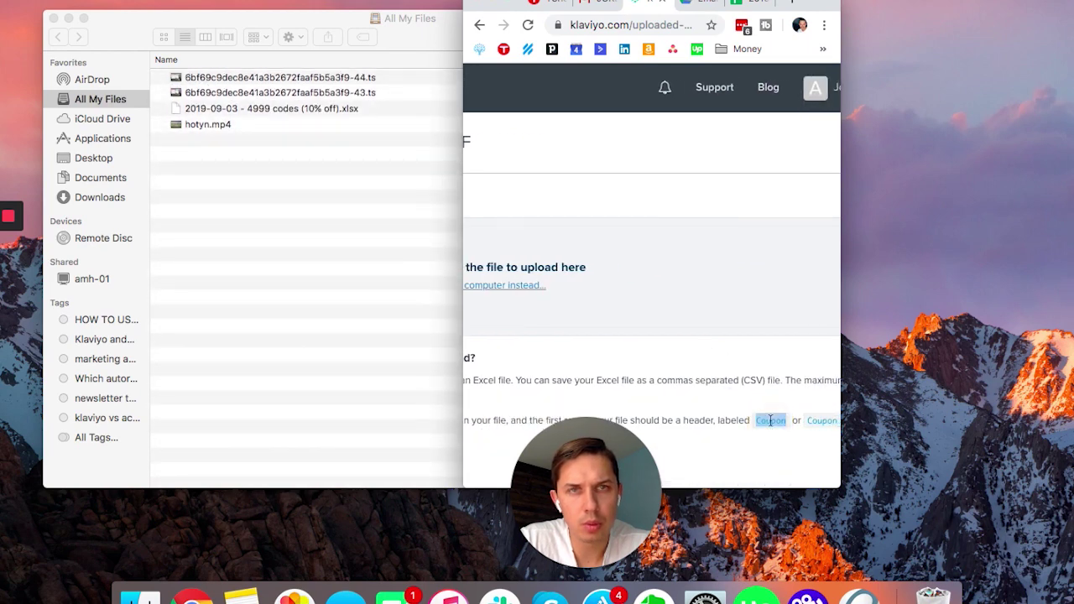
click(730, 4)
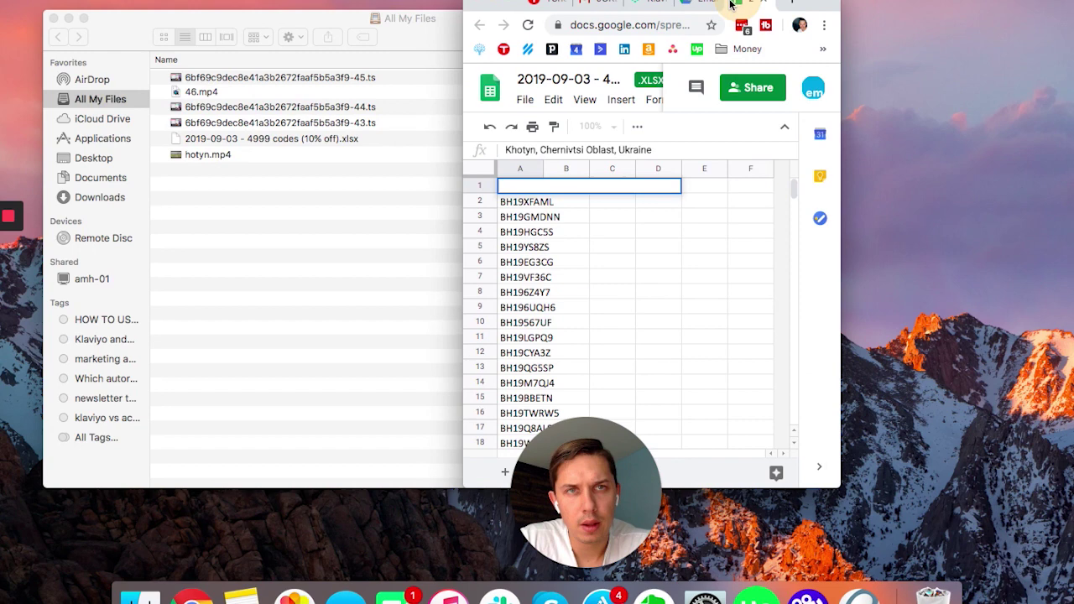
key(super+v)
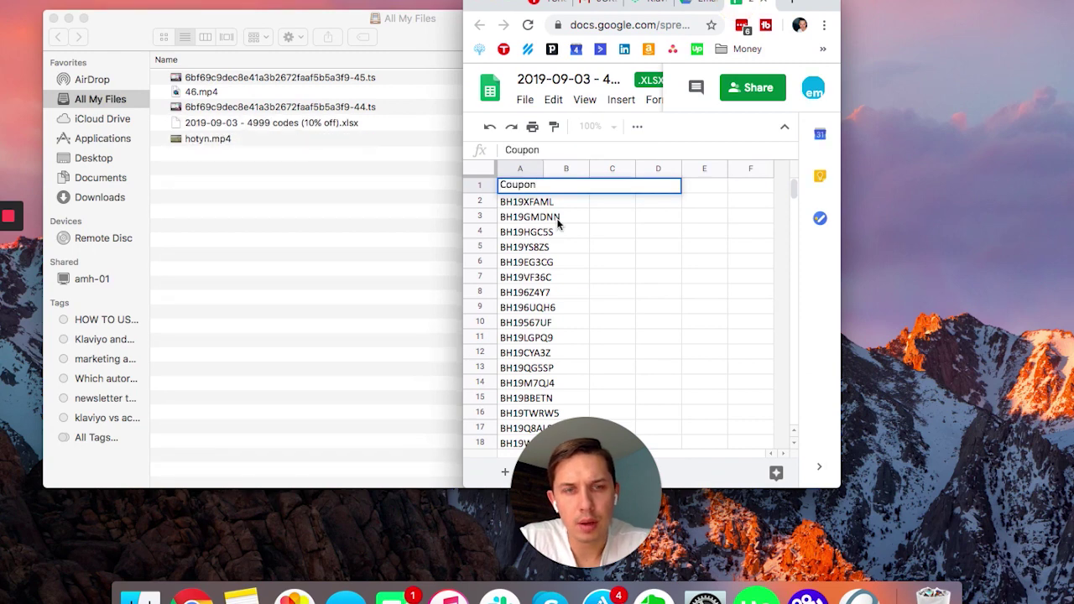
key(Return)
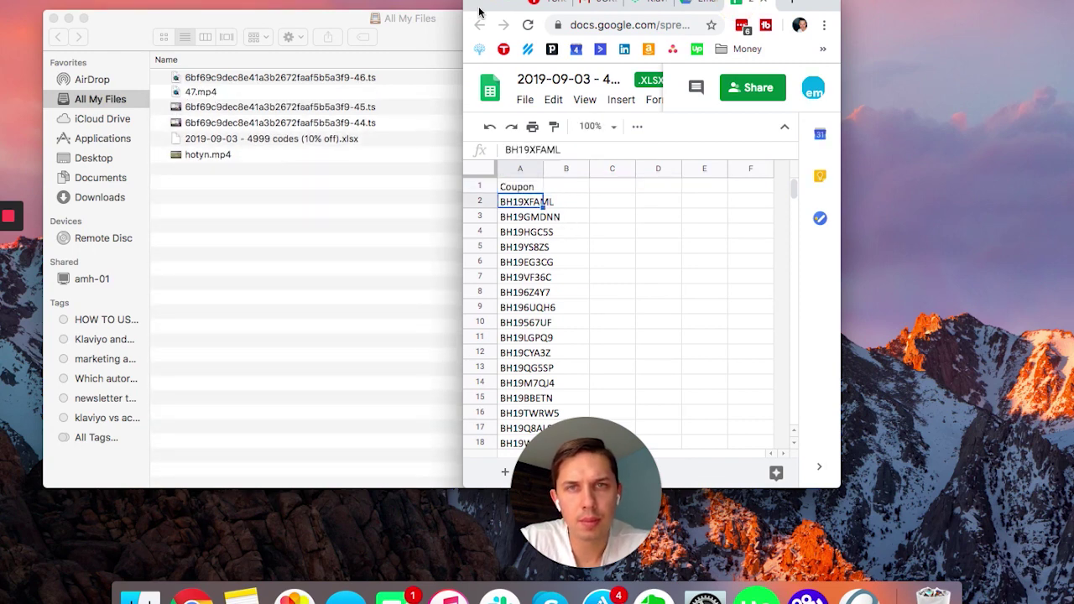
Download the sheet as a comma-separated values (.csv) file.
click(509, 4)
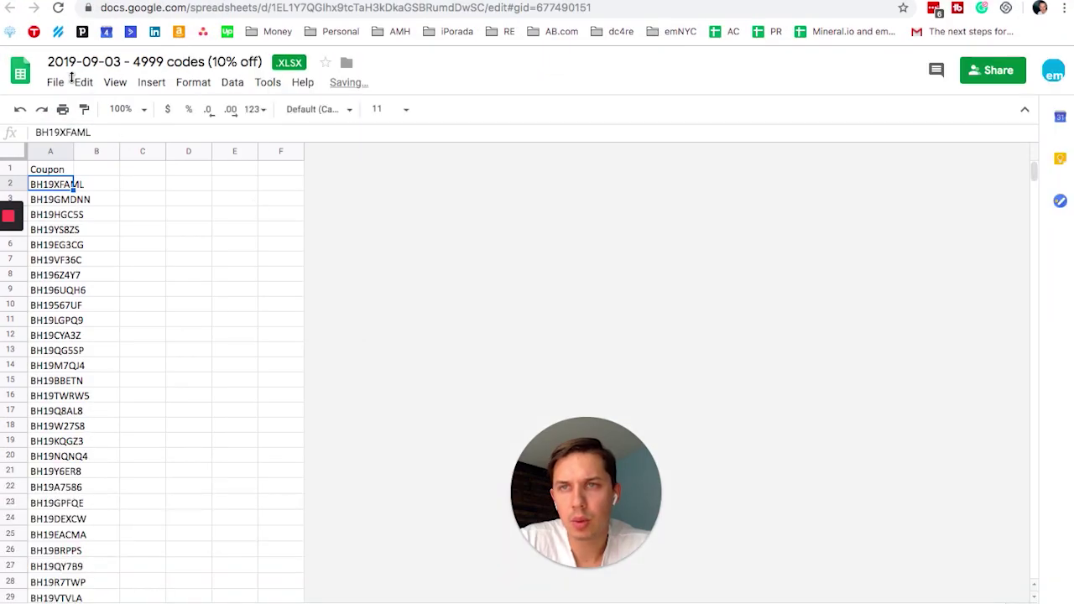
click(54, 83)
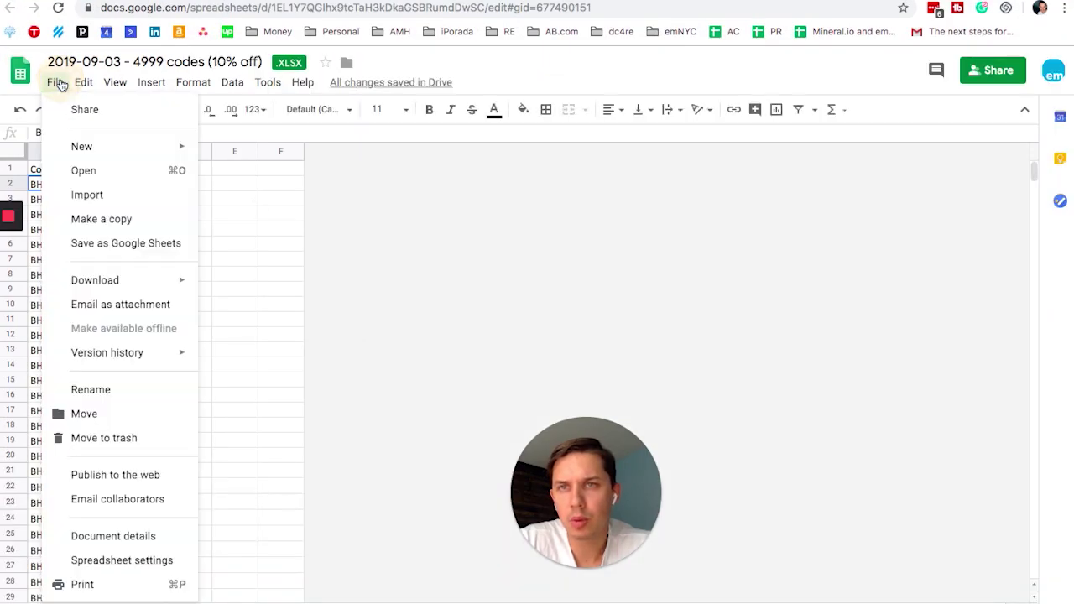
mouse_move(124, 289)
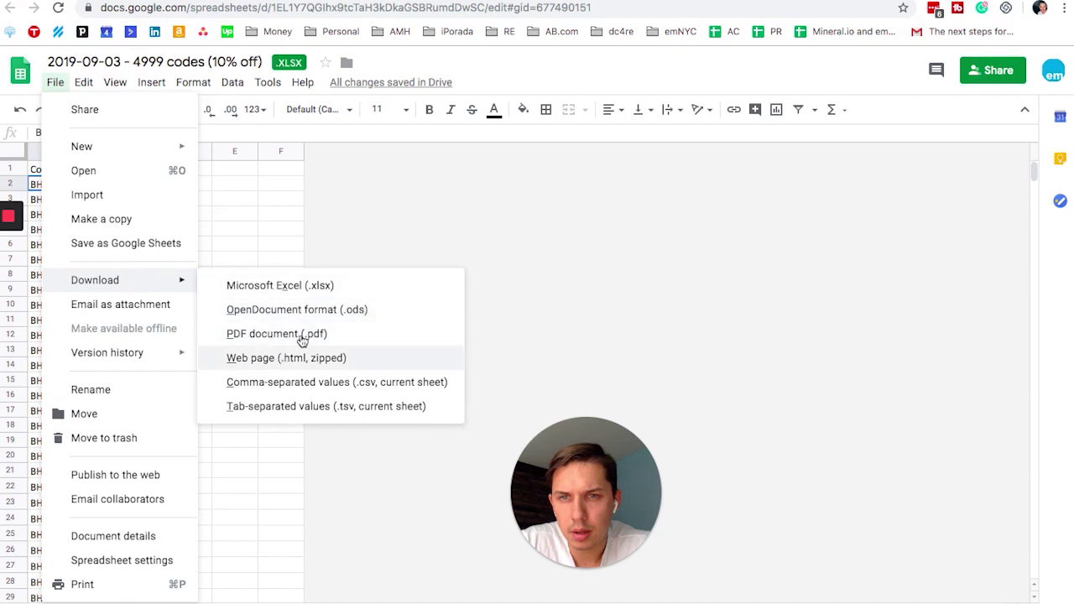
click(319, 387)
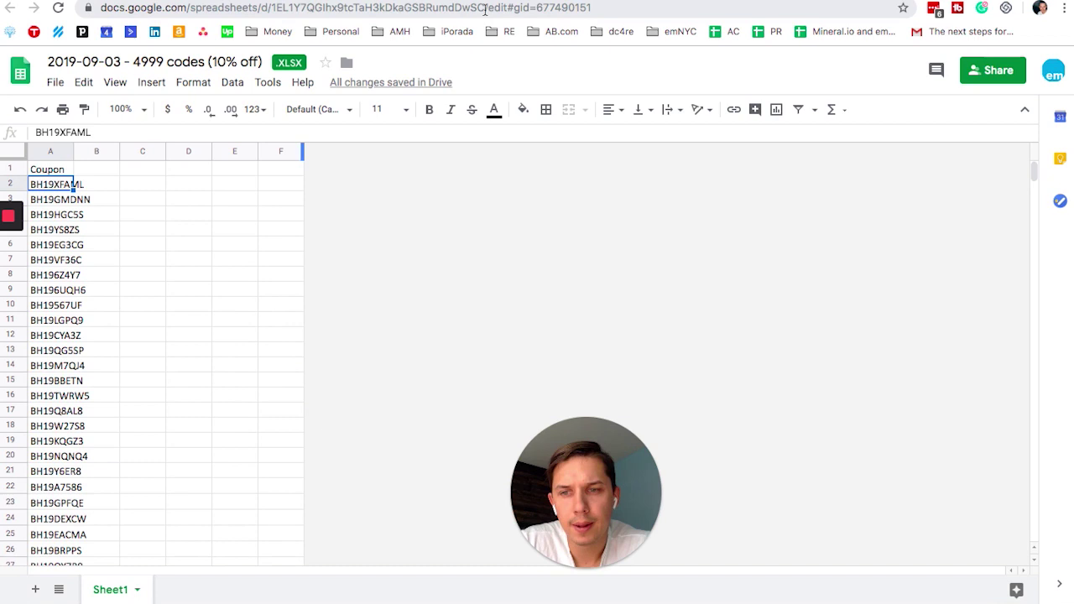
Upload the downloaded Sheet1 CSV to coupon 01_10OFF and start the import.
key(ctrl+Tab)
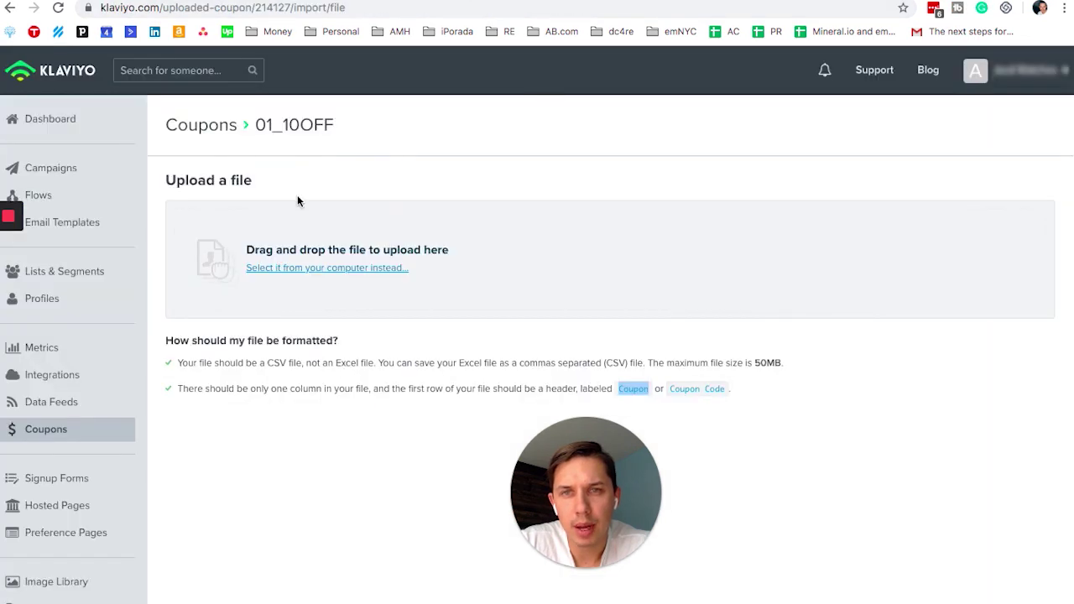
click(292, 268)
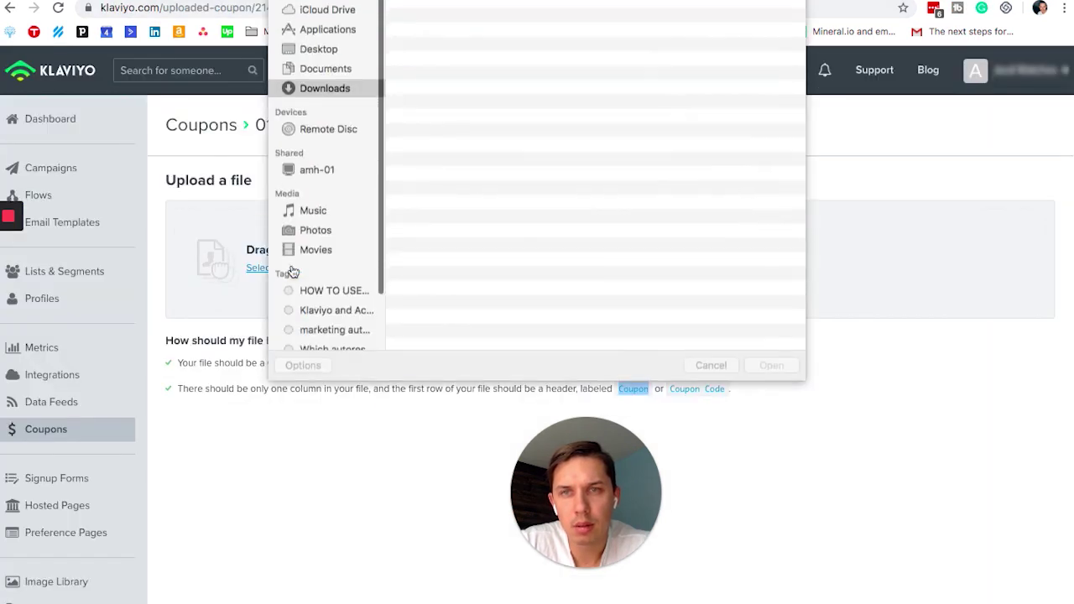
click(497, 19)
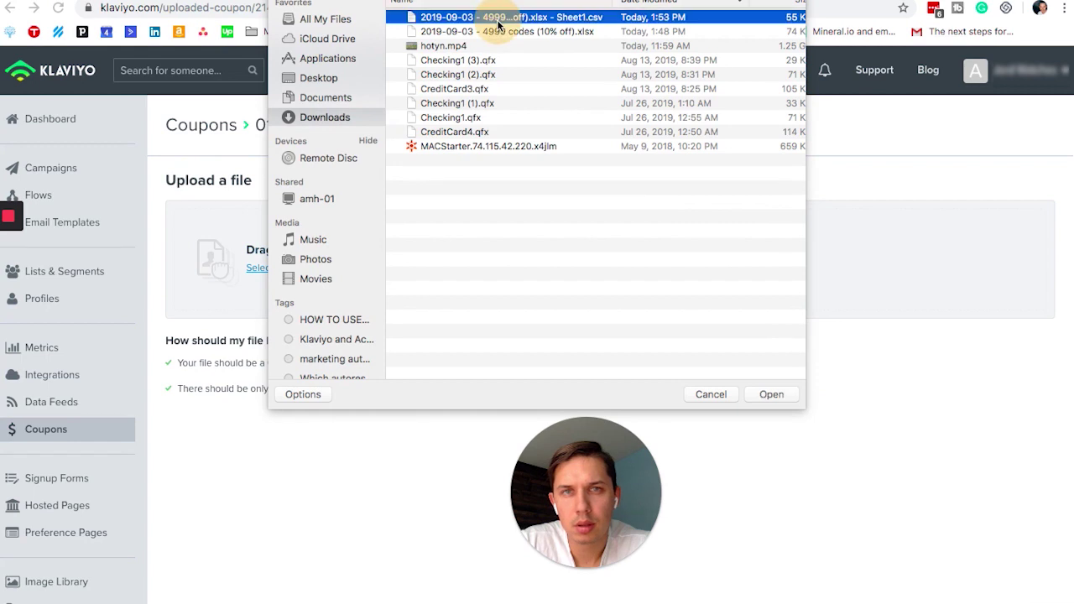
double_click(520, 20)
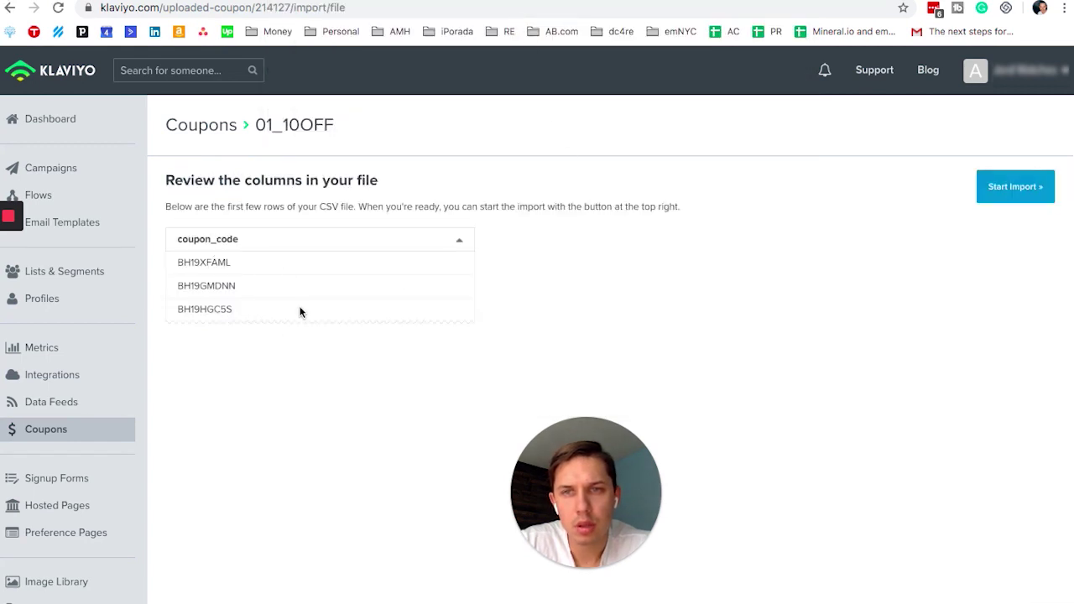
click(1020, 199)
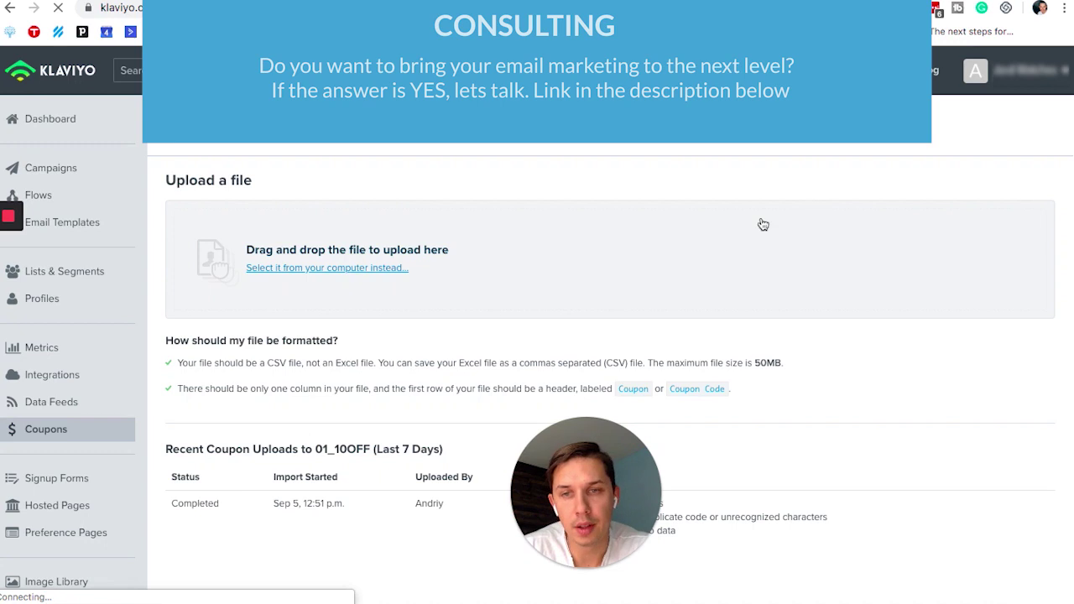
Confirm the 4999-record upload finished and return to the list showing 01_10OFF with 14997 codes.
scroll(762, 224, down, 1)
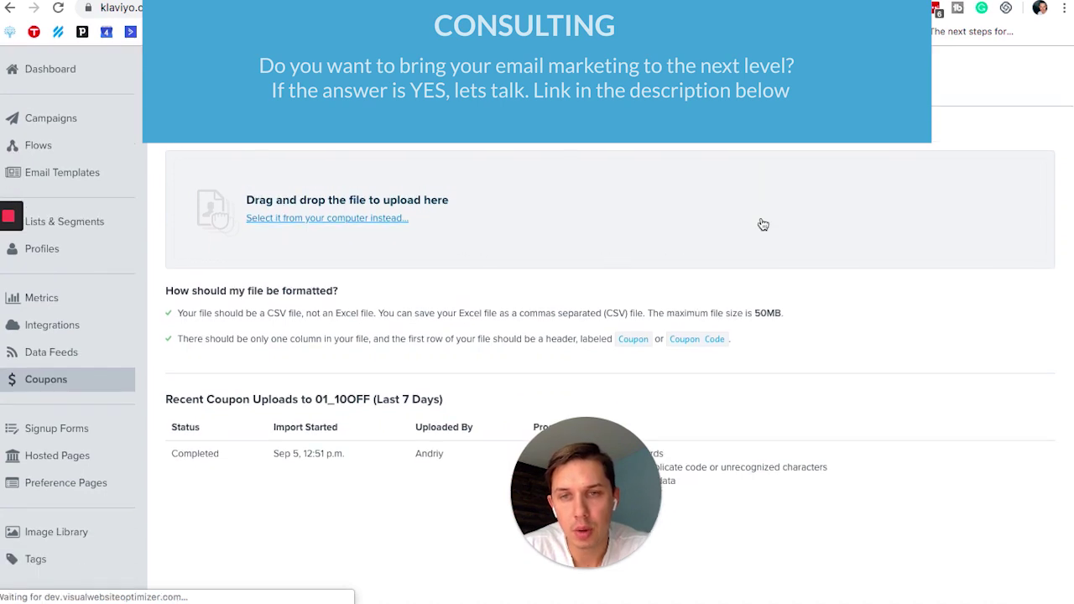
scroll(762, 224, up, 1)
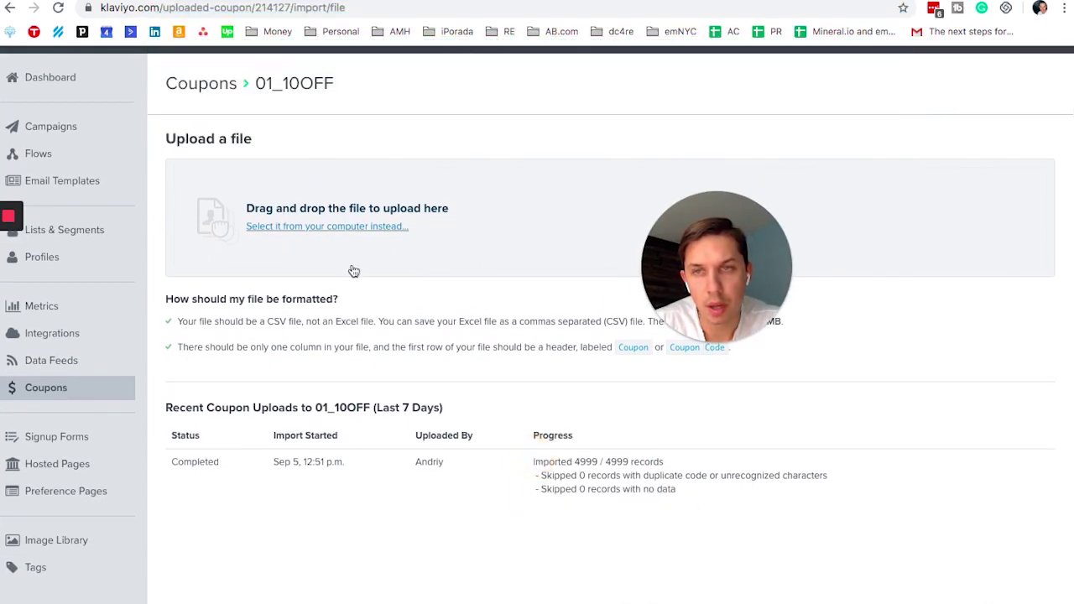
click(50, 389)
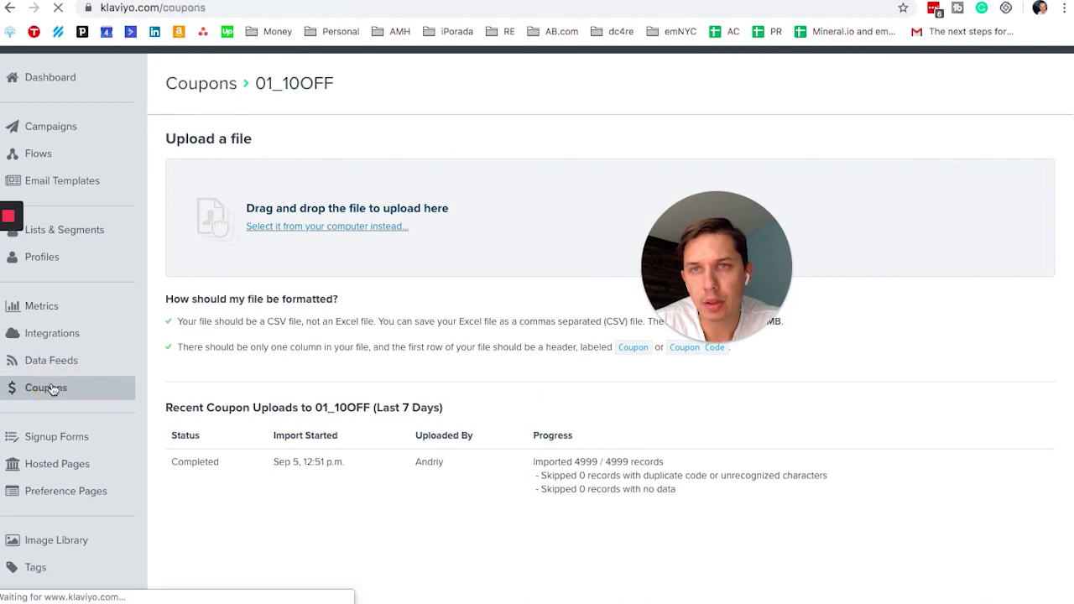
drag(690, 264, 634, 369)
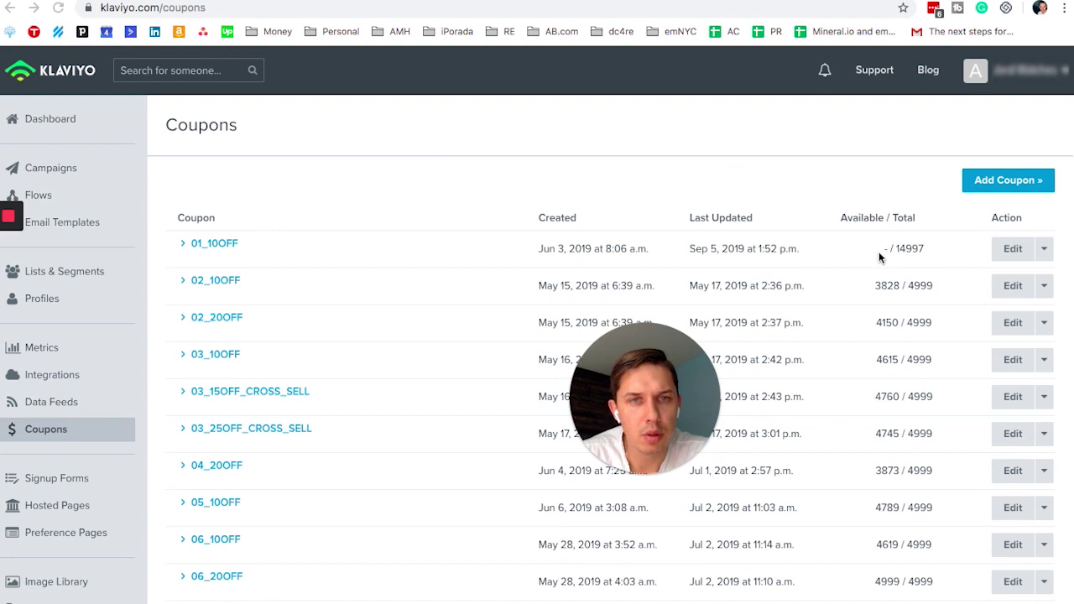
click(855, 253)
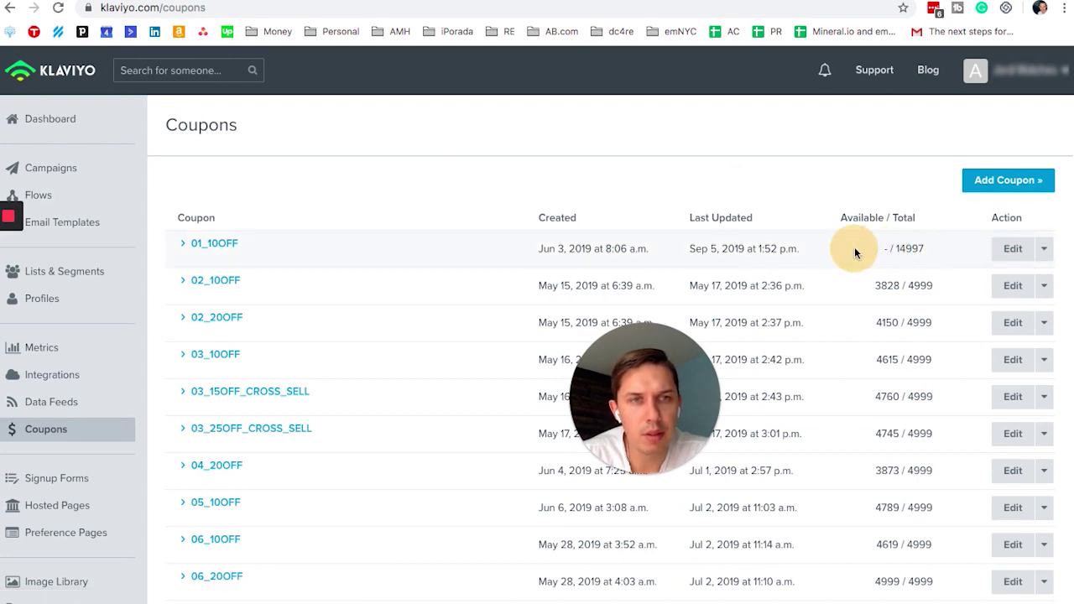